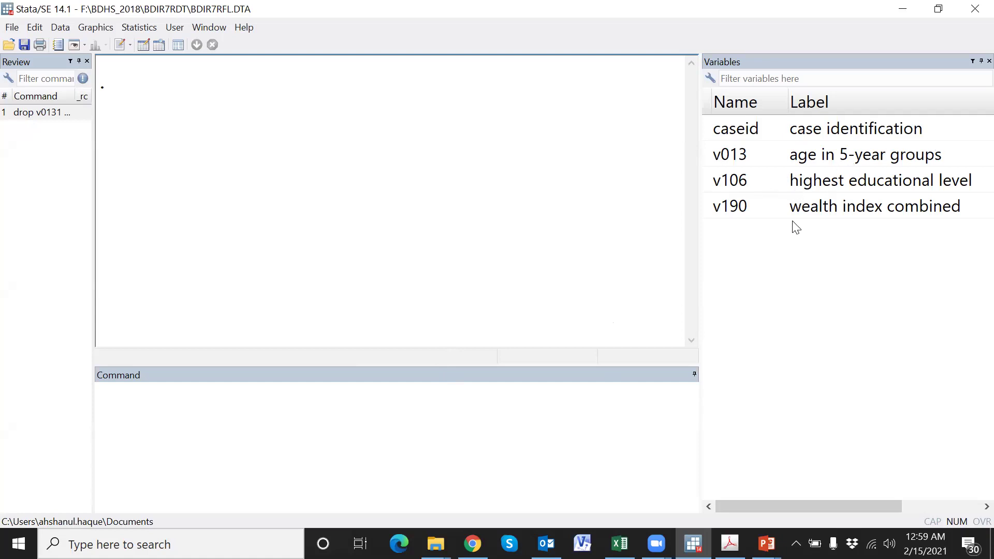
After dropping the old dummies, keep caseid, v013, v106 and v190 and focus the Command window.
{"action": "left_click", "coordinate": [481, 427]}
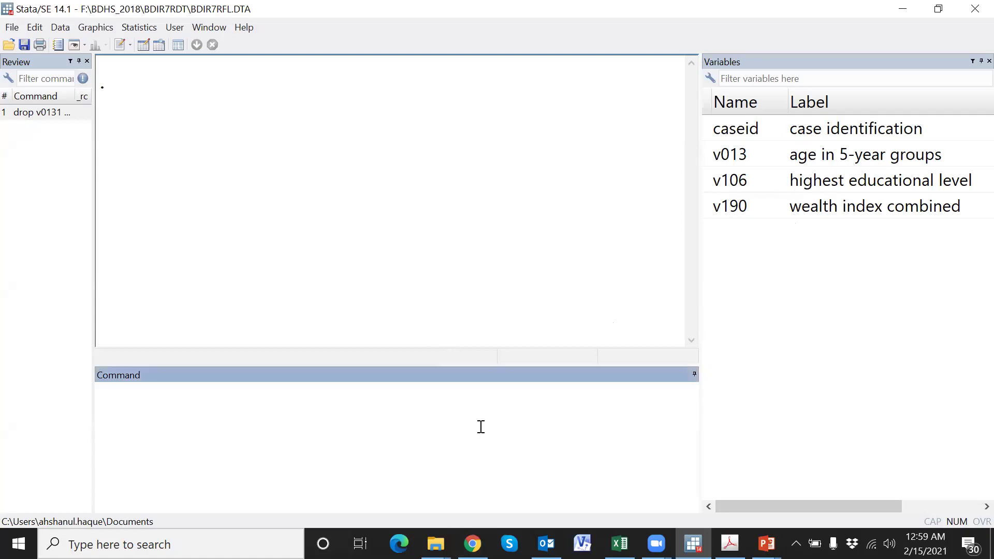
Run 'tab v013' and page through the age-group table to the 20,127 total.
{"action": "type", "text": "tab"}
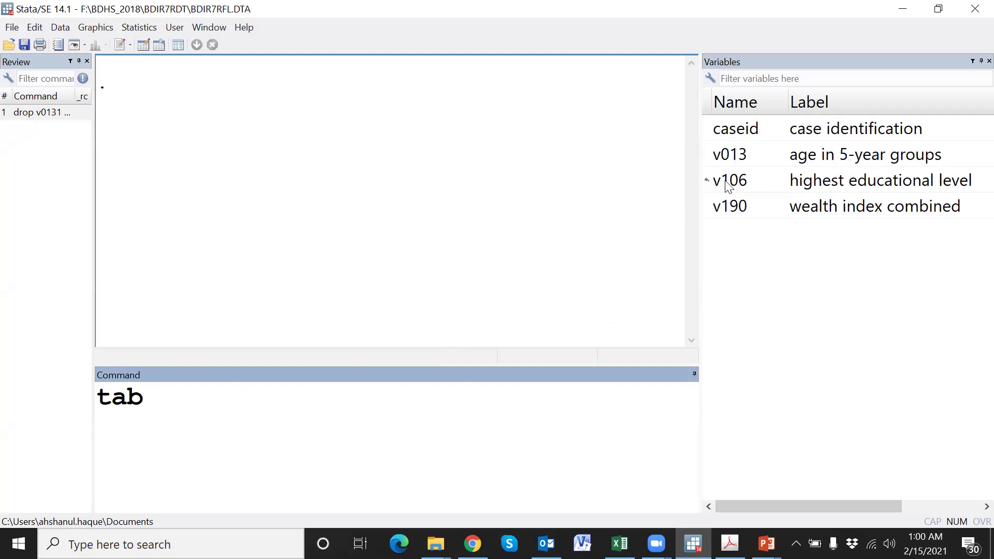
{"action": "left_click", "coordinate": [709, 159]}
{"action": "key", "text": "Return"}
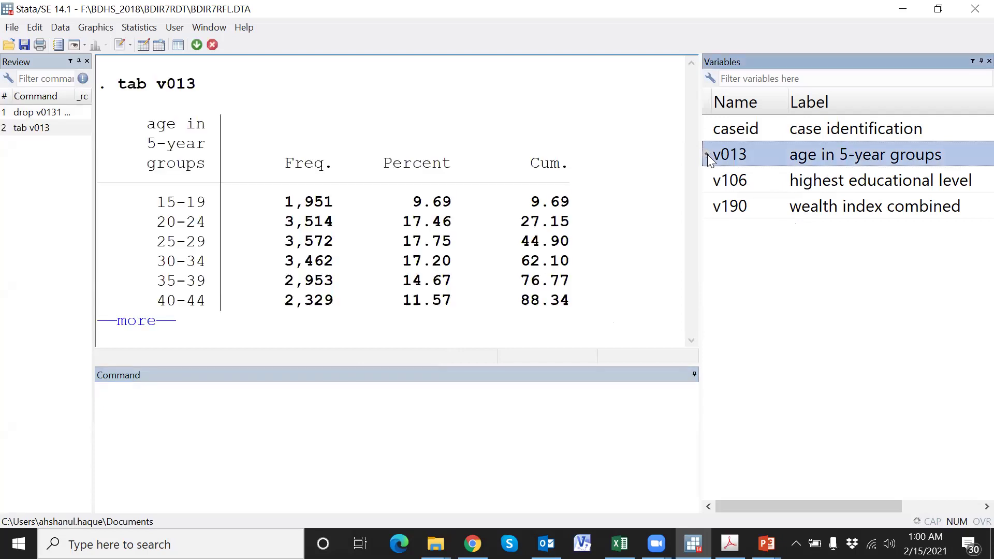
{"action": "left_click", "coordinate": [155, 321]}
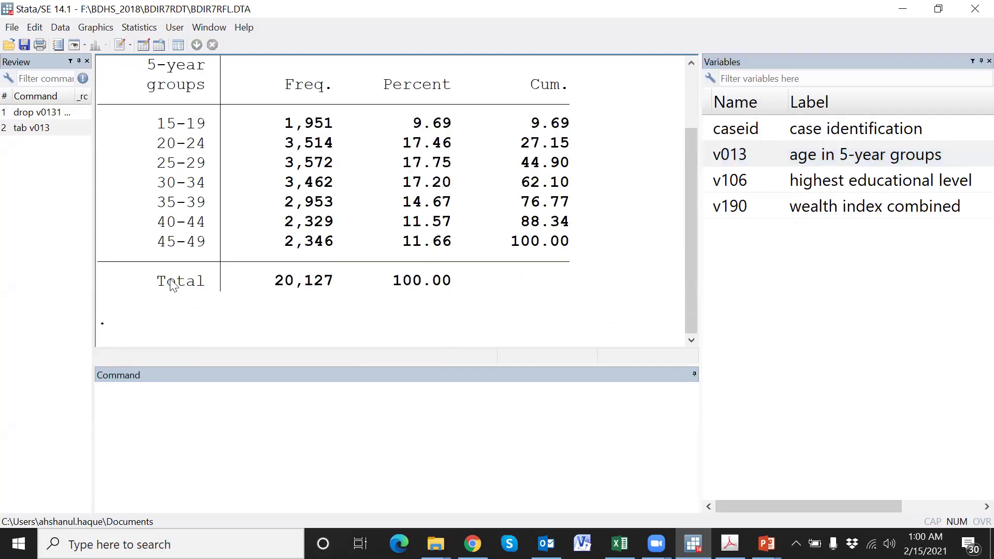
Begin a fresh 'tab v013' command in the Command window.
{"action": "left_click", "coordinate": [194, 401]}
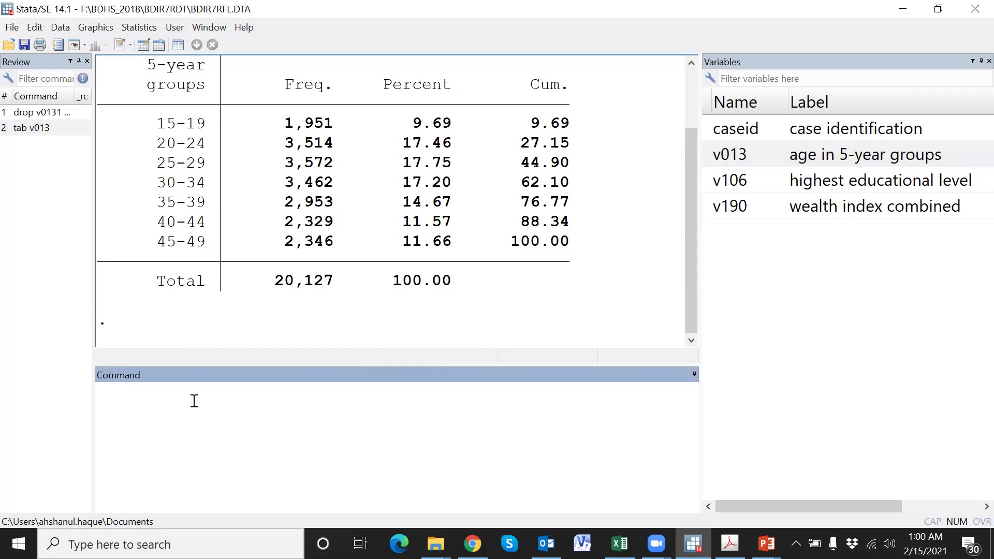
{"action": "type", "text": "tab"}
{"action": "left_click", "coordinate": [709, 158]}
Run 'tab v013, gen(v013)' to create age dummies v0131–v0137 and show all output.
{"action": "double_click", "coordinate": [709, 158]}
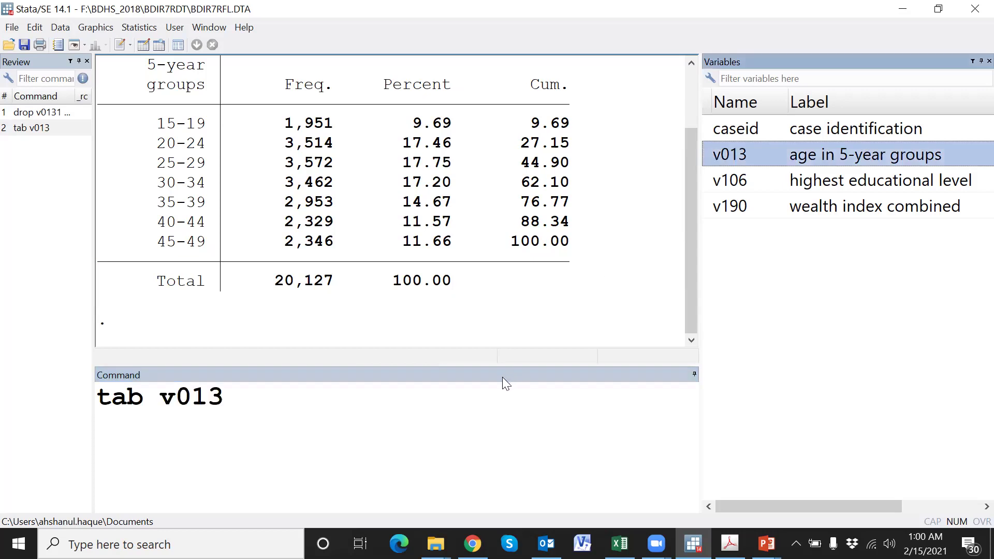
{"action": "left_click", "coordinate": [487, 407]}
{"action": "type", "text": ", "}
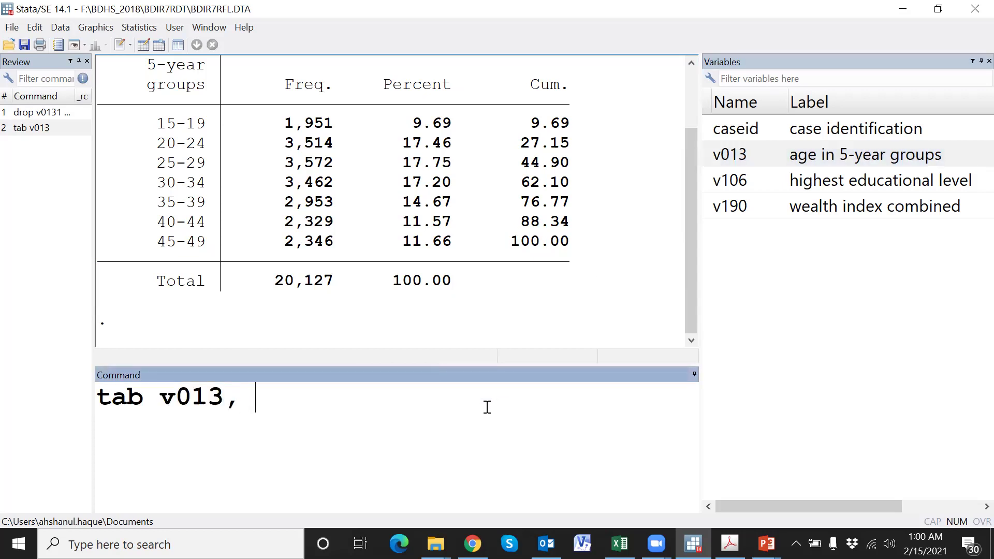
{"action": "type", "text": "gen("}
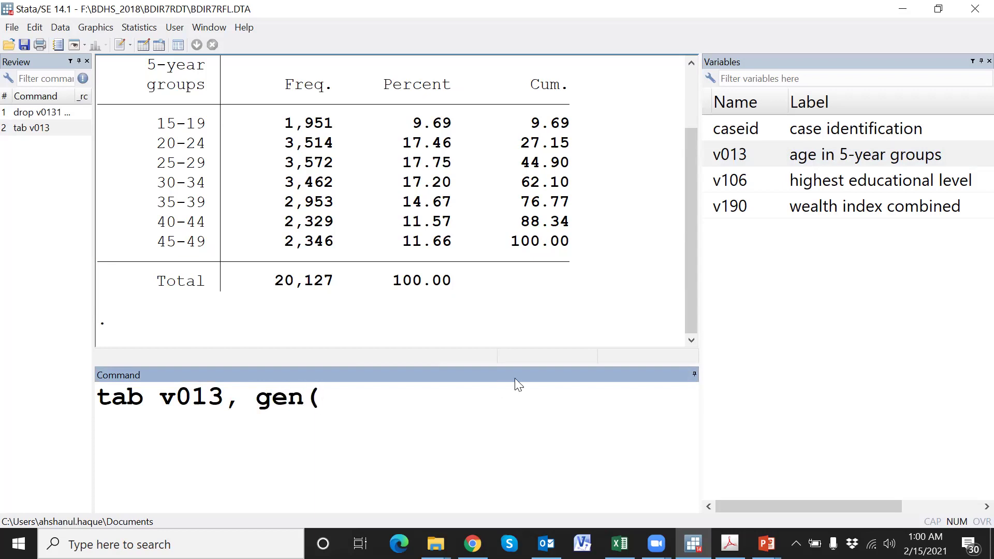
{"action": "left_click", "coordinate": [707, 154]}
{"action": "left_click", "coordinate": [571, 397]}
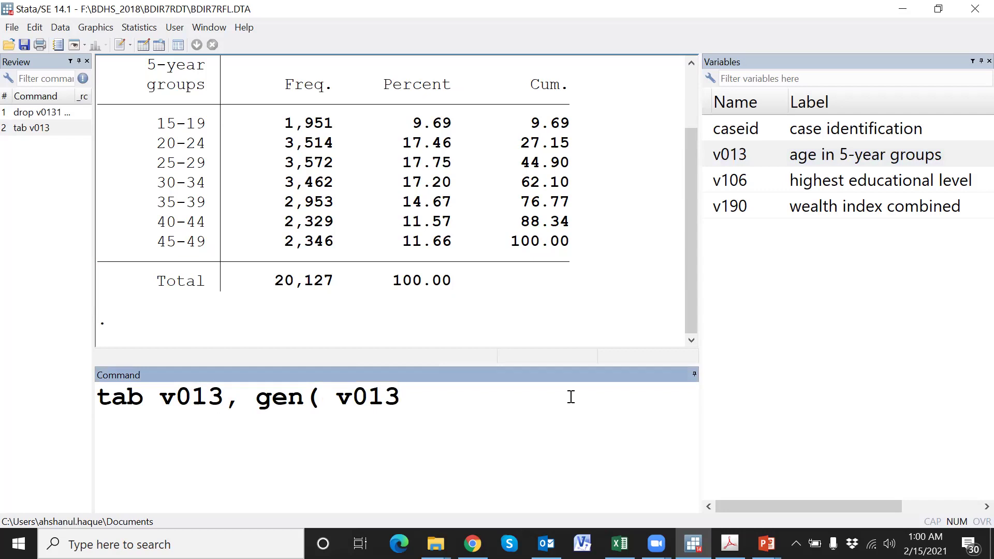
{"action": "type", "text": ")"}
{"action": "key", "text": "Return"}
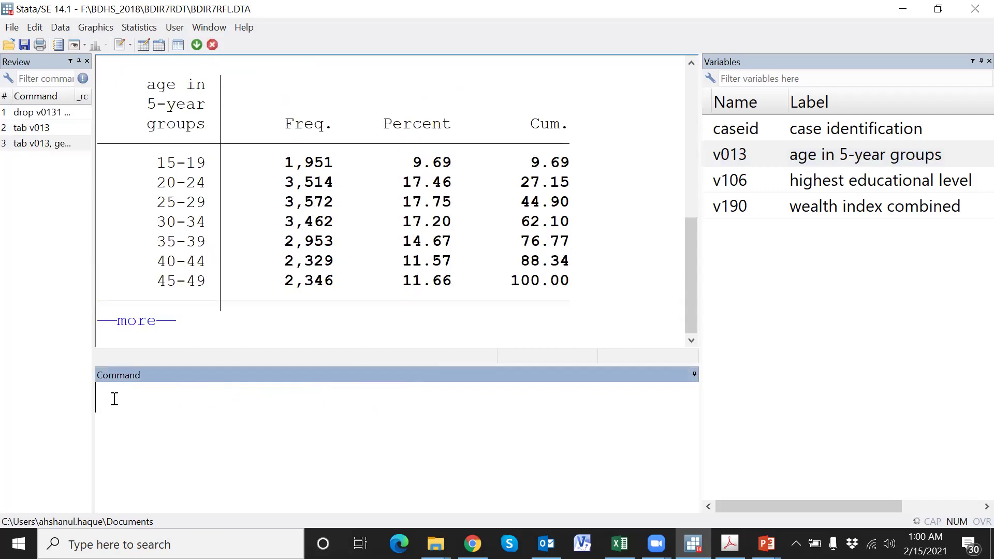
{"action": "left_click", "coordinate": [139, 322]}
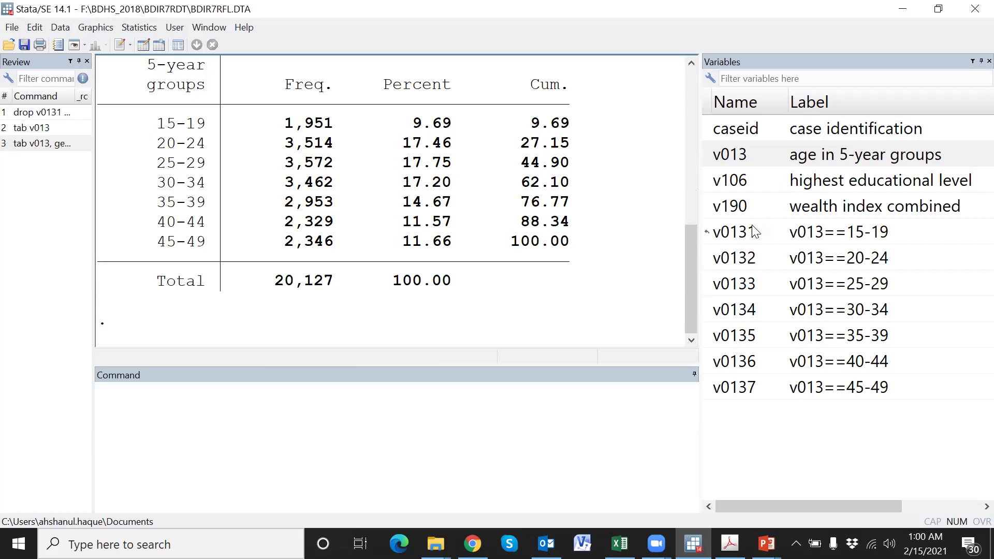
{"action": "left_click", "coordinate": [623, 439]}
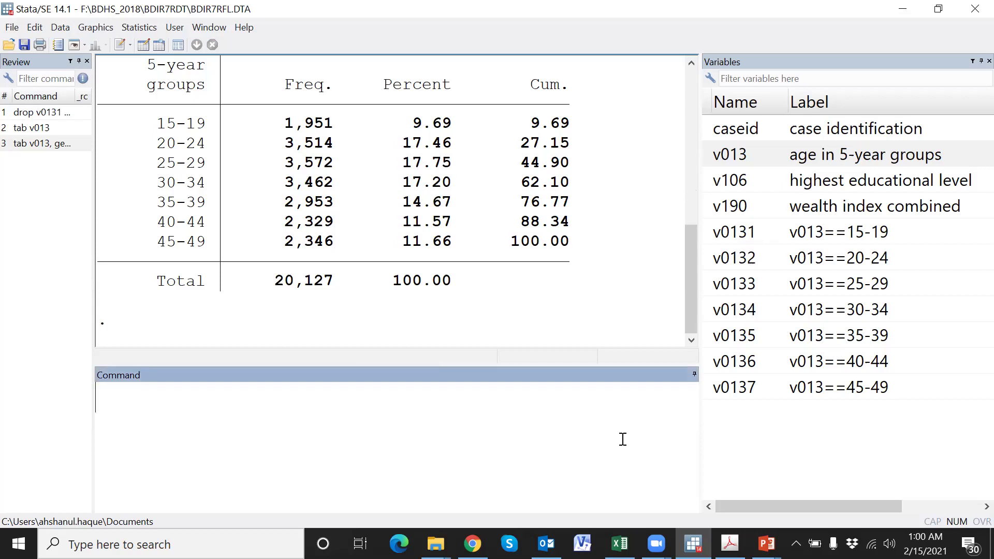
Run 'tab v106, ge(v106)' creating education dummies v1061–v1064, then begin another tab command.
{"action": "type", "text": "tab"}
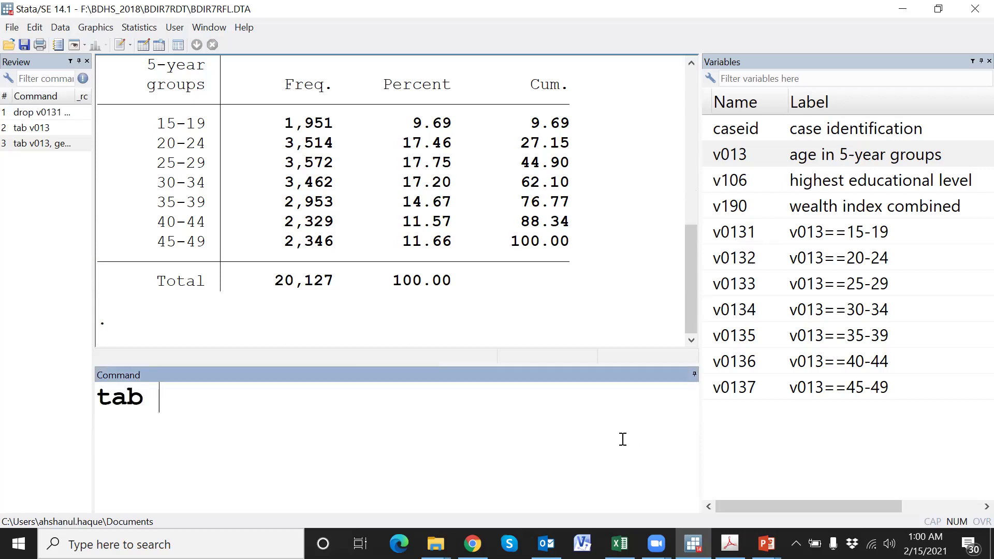
{"action": "left_click", "coordinate": [710, 181]}
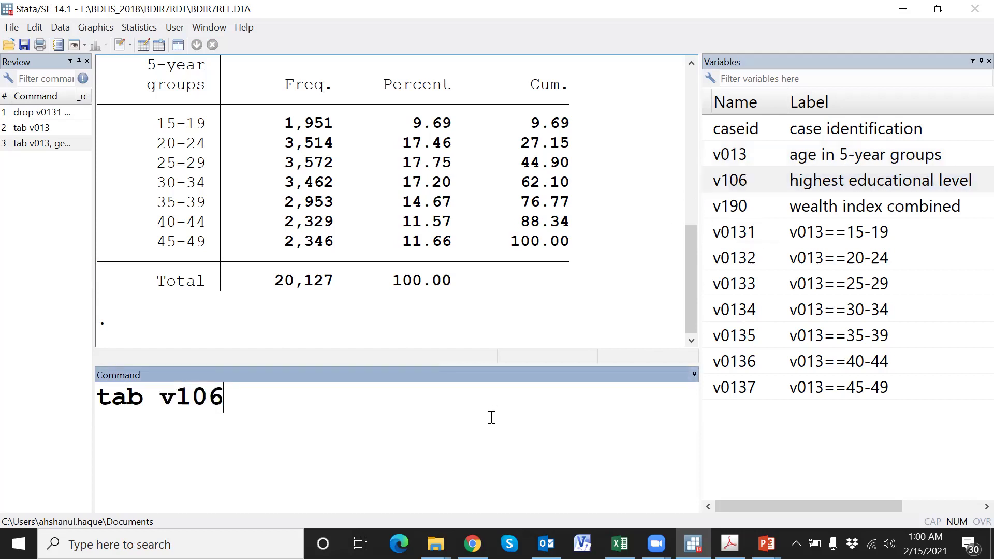
{"action": "type", "text": ", ge("}
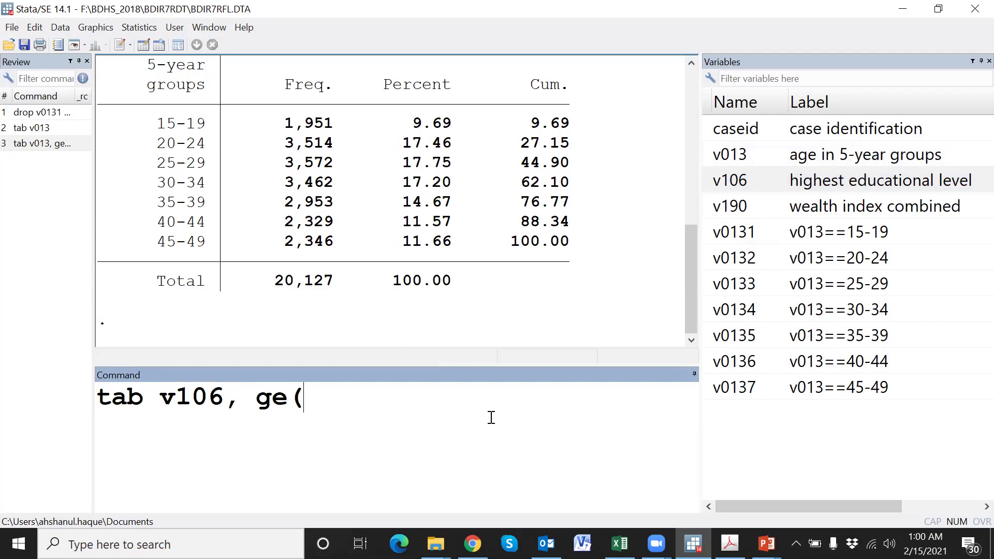
{"action": "left_click", "coordinate": [708, 187]}
{"action": "left_click", "coordinate": [559, 418]}
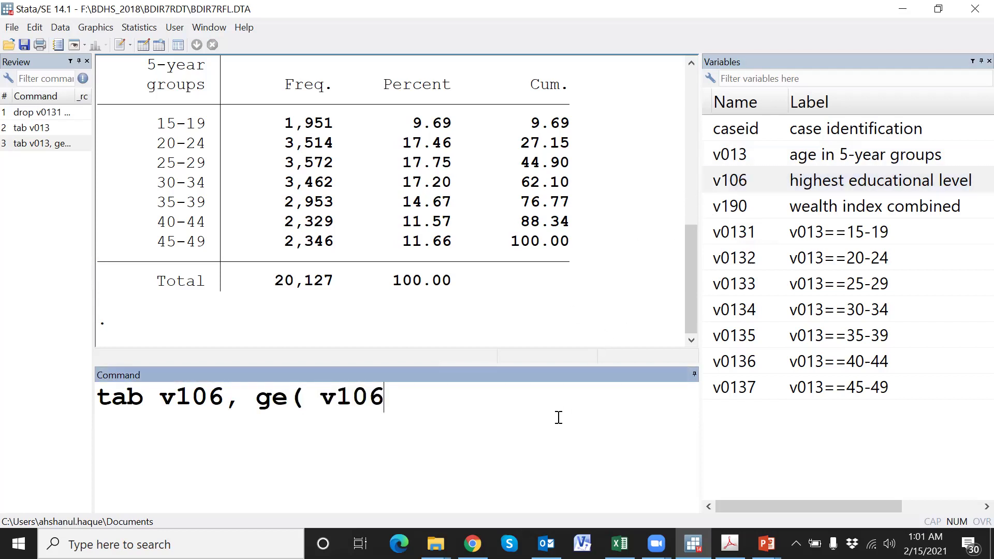
{"action": "type", "text": ")"}
{"action": "key", "text": "Return"}
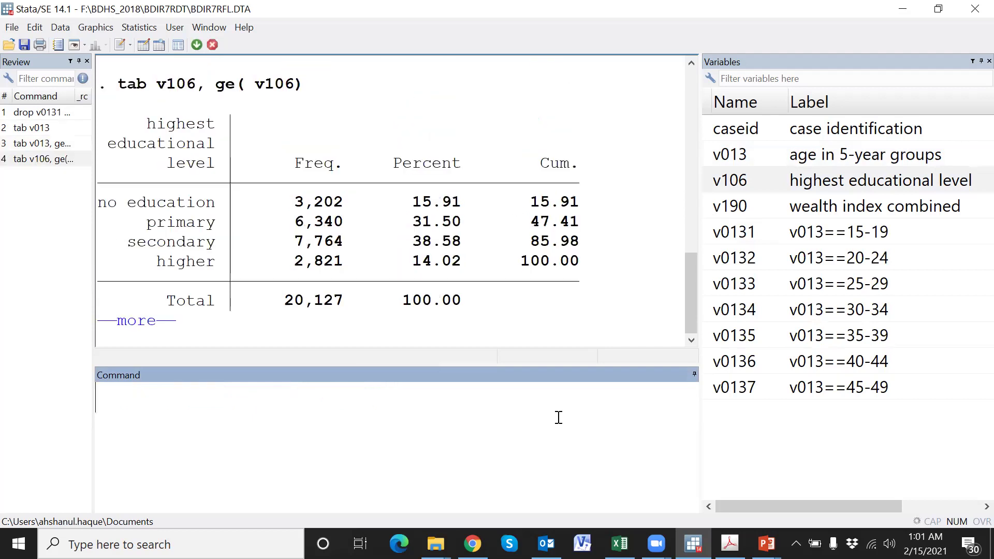
{"action": "left_click", "coordinate": [146, 328]}
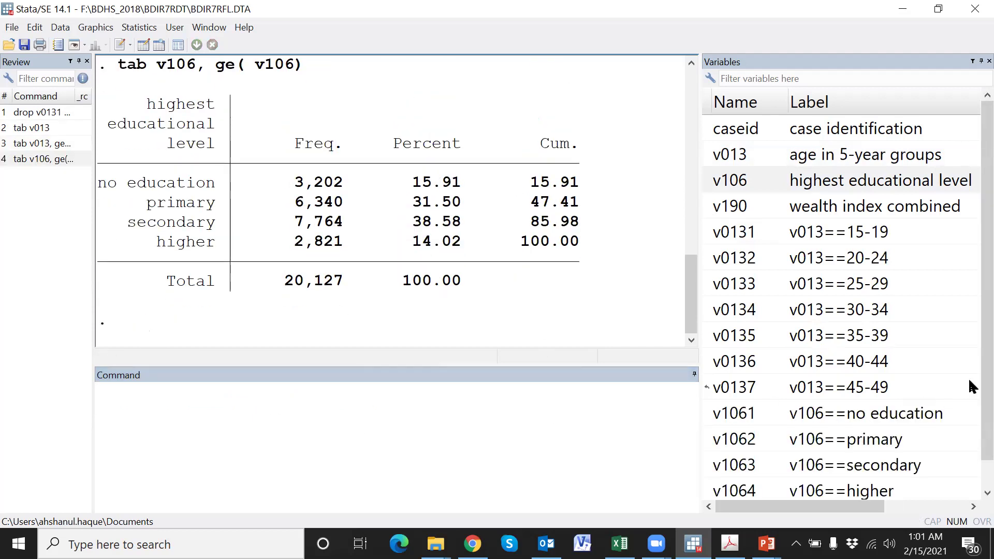
{"action": "scroll", "coordinate": [969, 365], "scroll_direction": "down", "scroll_amount": 1}
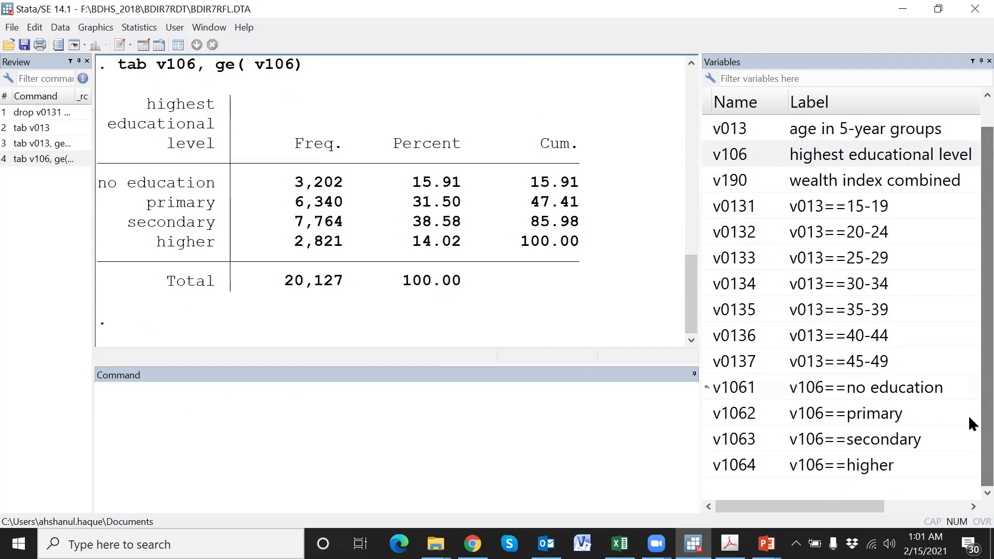
{"action": "left_click", "coordinate": [549, 450]}
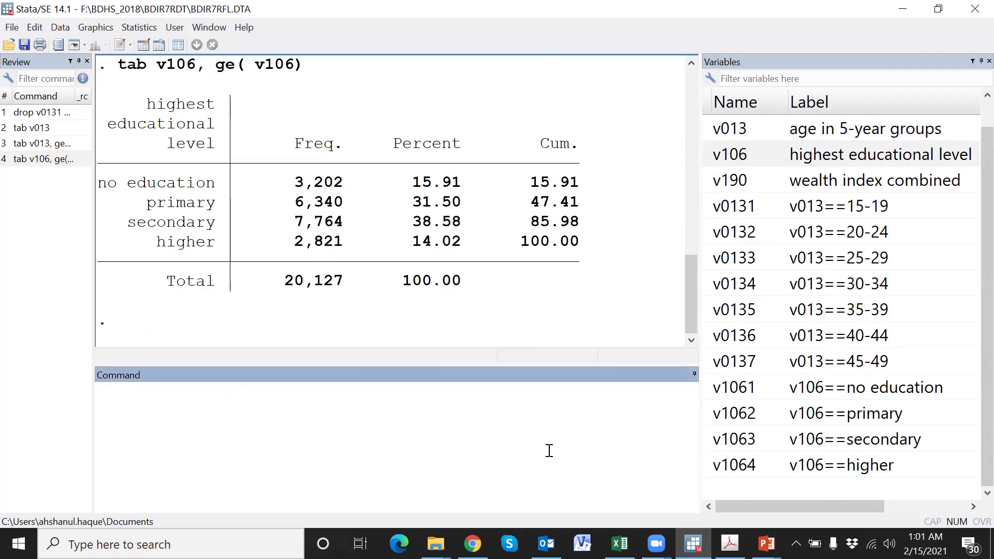
{"action": "type", "text": "tab"}
Run 'tab v190, gen(v190)' to tabulate wealth quintiles and create dummies from v1901.
{"action": "left_click", "coordinate": [708, 182]}
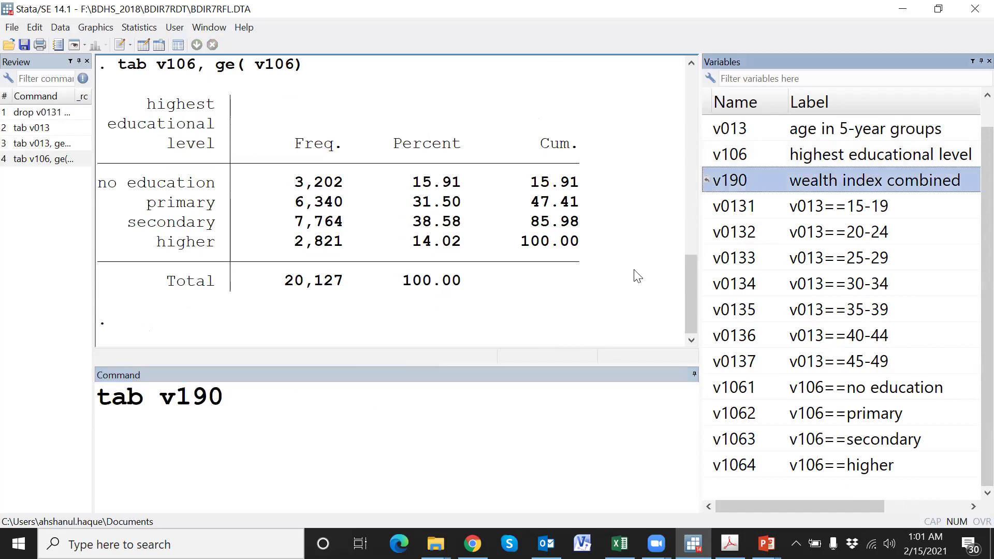
{"action": "left_click", "coordinate": [490, 446]}
{"action": "type", "text": ", ge"}
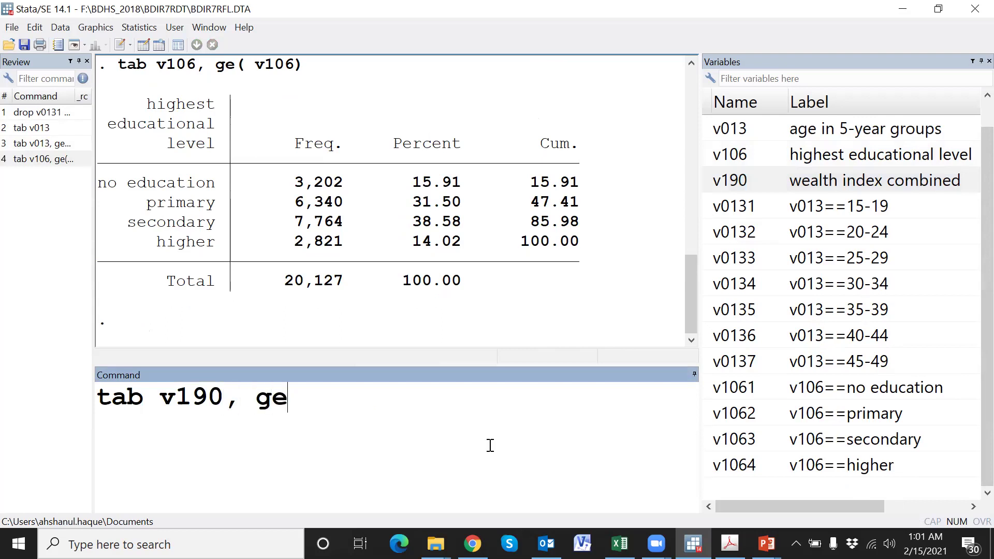
{"action": "type", "text": "n("}
{"action": "left_click", "coordinate": [709, 180]}
{"action": "left_click", "coordinate": [610, 421]}
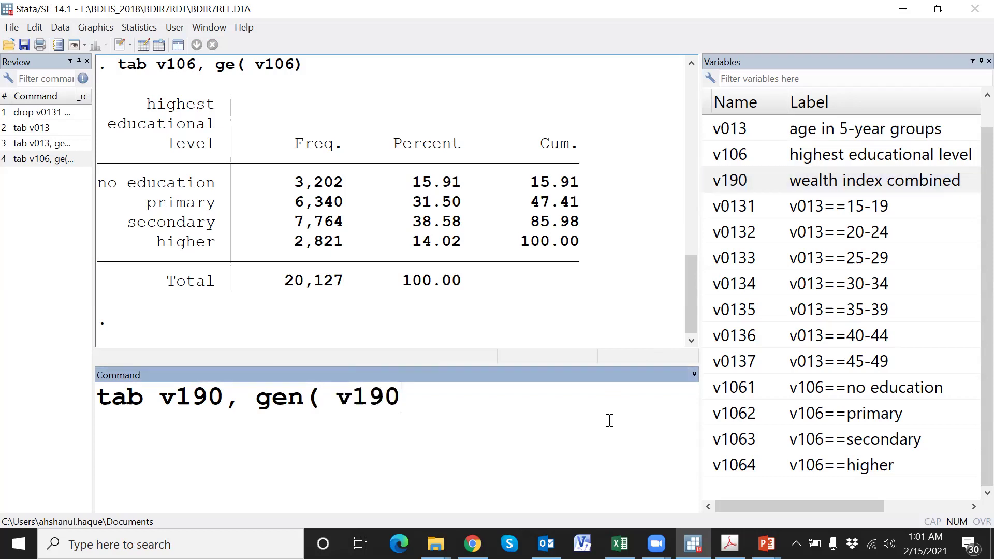
{"action": "type", "text": ")"}
{"action": "key", "text": "Return"}
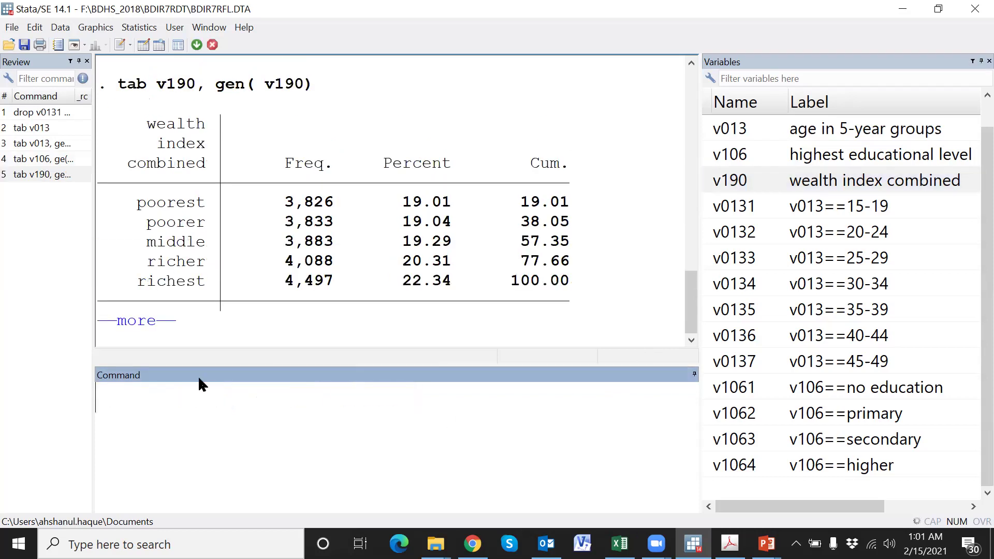
{"action": "left_click", "coordinate": [153, 338]}
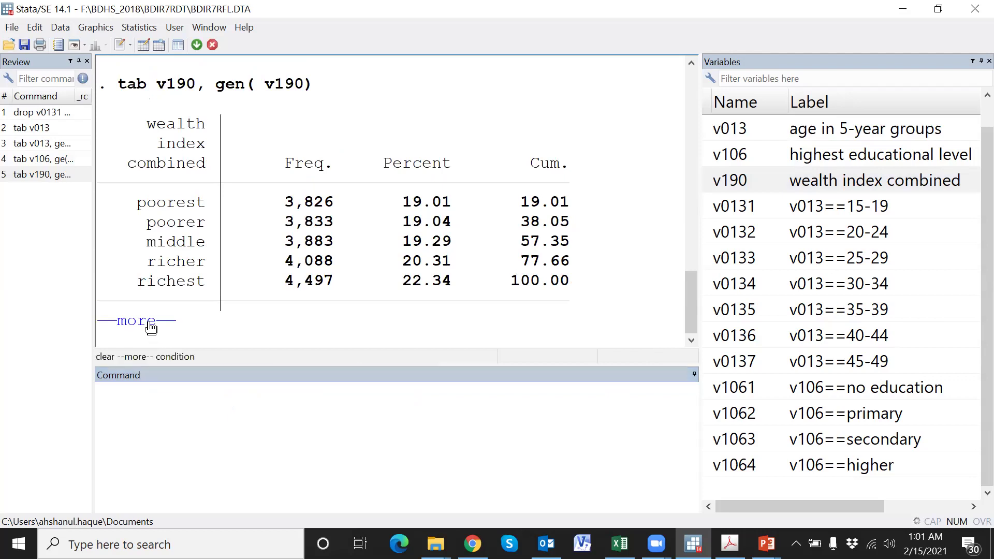
{"action": "left_click", "coordinate": [150, 322]}
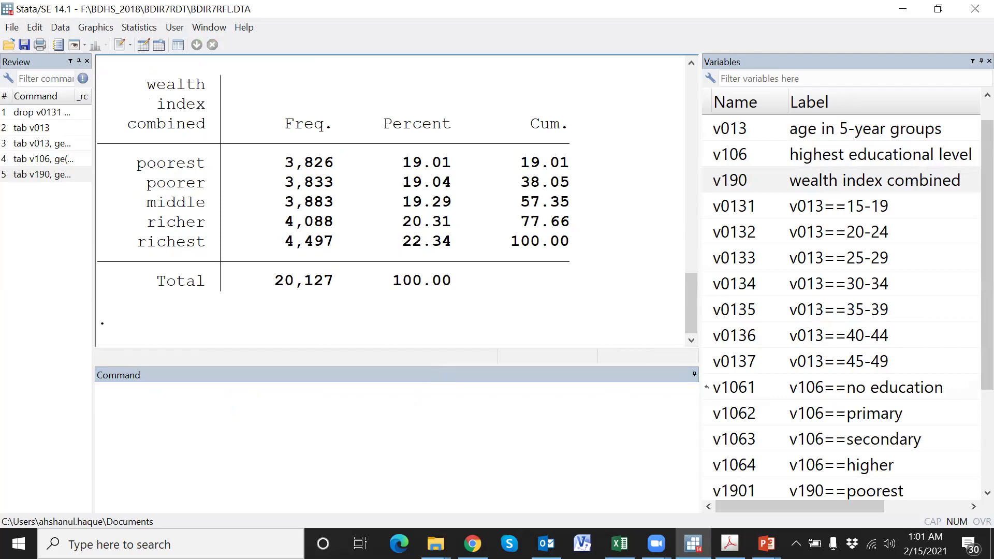
Scroll and resize the Variables panel to reveal wealth dummies v1901–v1905.
{"action": "scroll", "coordinate": [968, 393], "scroll_direction": "down", "scroll_amount": 2}
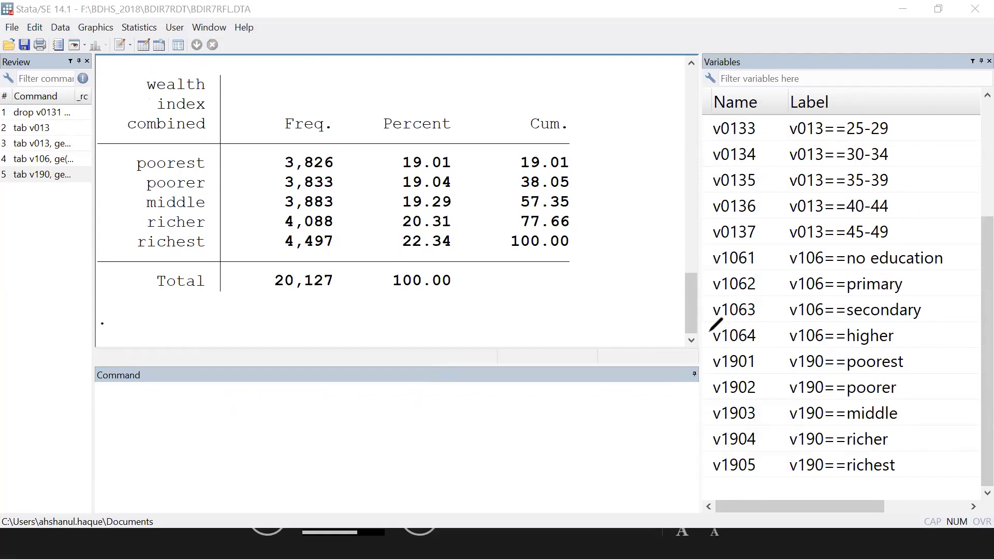
{"action": "mouse_move", "coordinate": [710, 350]}
{"action": "left_mouse_down"}
{"action": "mouse_move", "coordinate": [890, 350]}
{"action": "mouse_move", "coordinate": [921, 385]}
{"action": "mouse_move", "coordinate": [901, 470]}
{"action": "mouse_move", "coordinate": [845, 487]}
{"action": "mouse_move", "coordinate": [760, 482]}
{"action": "mouse_move", "coordinate": [713, 463]}
{"action": "left_mouse_up"}
{"action": "left_click_drag", "start_coordinate": [719, 391], "coordinate": [714, 346]}
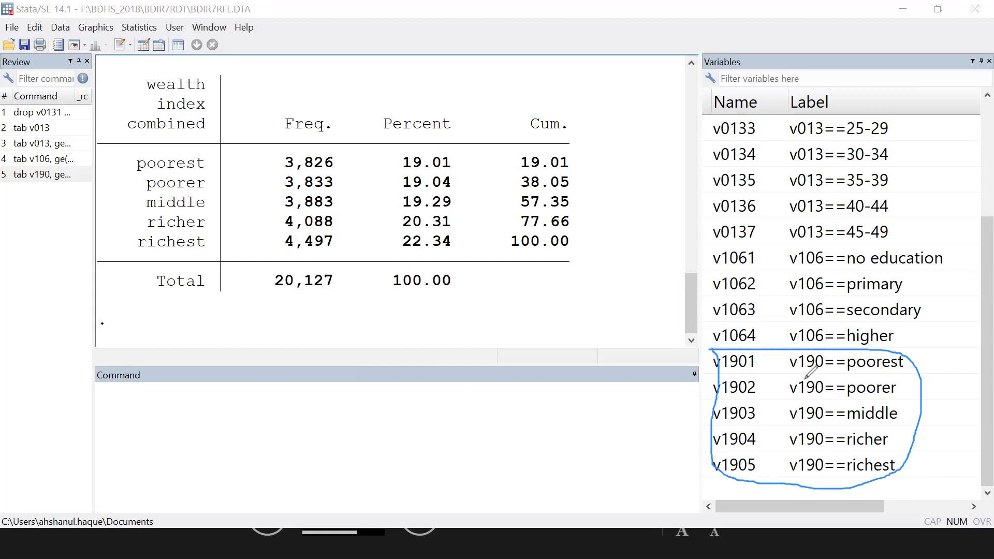
{"action": "left_click_drag", "start_coordinate": [699, 247], "coordinate": [800, 247]}
{"action": "mouse_move", "coordinate": [891, 250]}
{"action": "left_mouse_down"}
{"action": "mouse_move", "coordinate": [945, 311]}
{"action": "mouse_move", "coordinate": [879, 348]}
{"action": "mouse_move", "coordinate": [802, 348]}
{"action": "mouse_move", "coordinate": [752, 330]}
{"action": "mouse_move", "coordinate": [723, 303]}
{"action": "mouse_move", "coordinate": [708, 250]}
{"action": "left_mouse_up"}
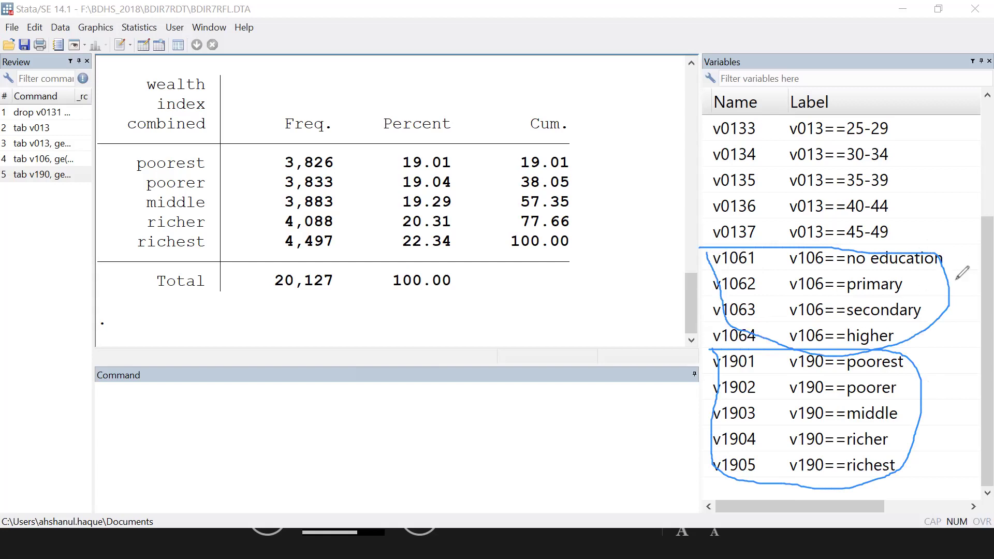
{"action": "mouse_move", "coordinate": [922, 226]}
{"action": "left_mouse_down"}
{"action": "mouse_move", "coordinate": [860, 245]}
{"action": "mouse_move", "coordinate": [776, 227]}
{"action": "mouse_move", "coordinate": [729, 172]}
{"action": "left_mouse_up"}
{"action": "mouse_move", "coordinate": [711, 108]}
{"action": "left_mouse_down"}
{"action": "mouse_move", "coordinate": [819, 67]}
{"action": "mouse_move", "coordinate": [932, 163]}
{"action": "mouse_move", "coordinate": [930, 238]}
{"action": "mouse_move", "coordinate": [753, 259]}
{"action": "mouse_move", "coordinate": [713, 238]}
{"action": "mouse_move", "coordinate": [700, 137]}
{"action": "mouse_move", "coordinate": [721, 99]}
{"action": "left_mouse_up"}
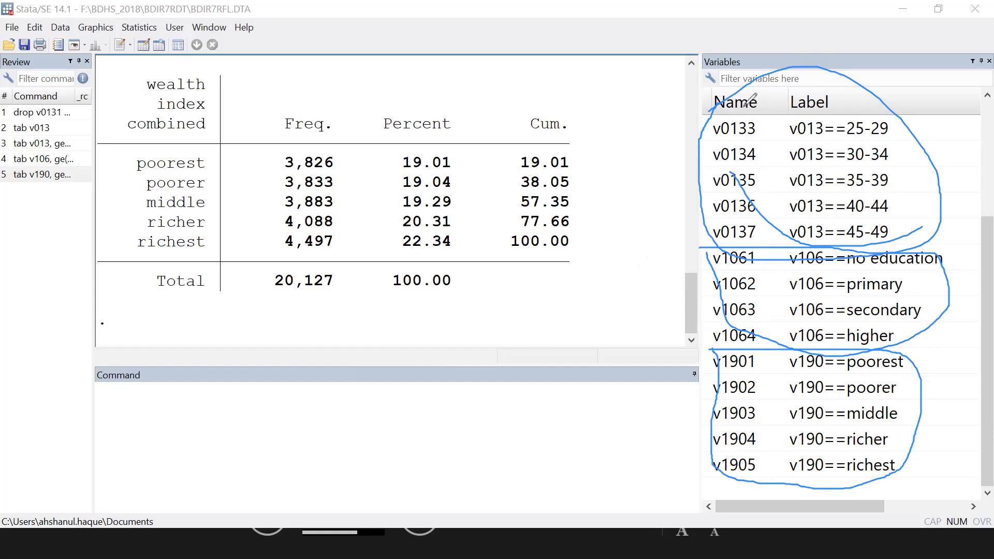
Recall 'tab v190, gen( v190)' from the Review window and select its text.
{"action": "key", "text": "e"}
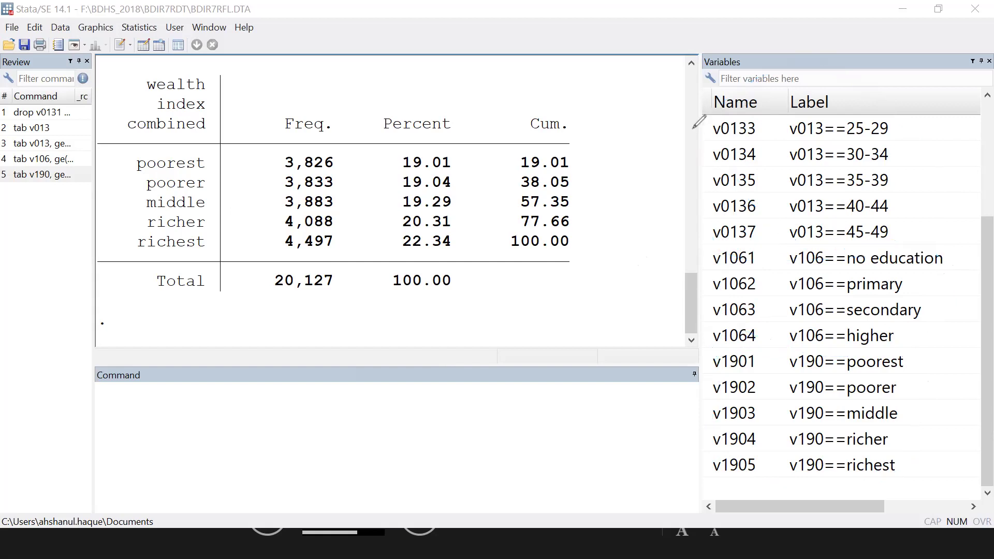
{"action": "left_click", "coordinate": [55, 174]}
{"action": "left_click_drag", "start_coordinate": [414, 400], "coordinate": [84, 377]}
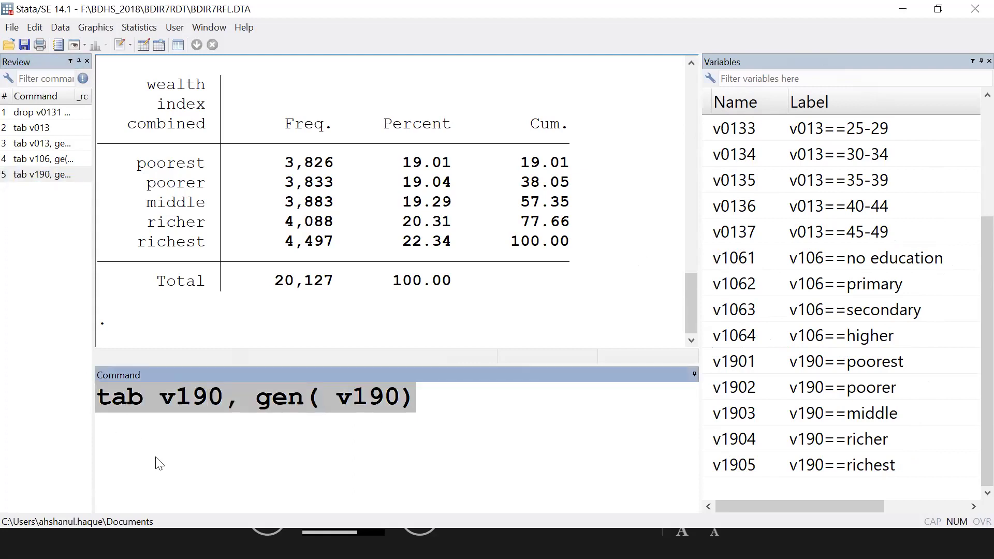